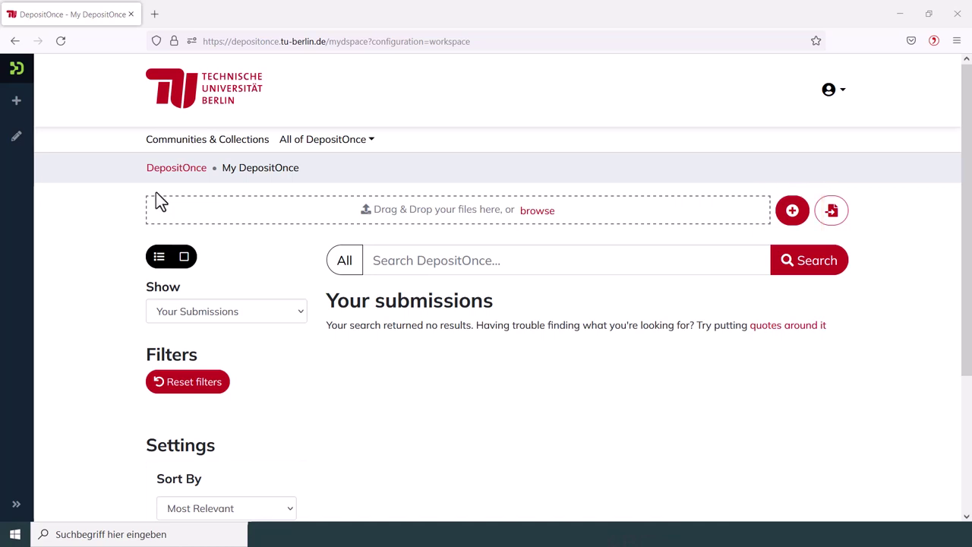
Create a new item in the Research Data collection of Technische Universität Berlin.
click(18, 106)
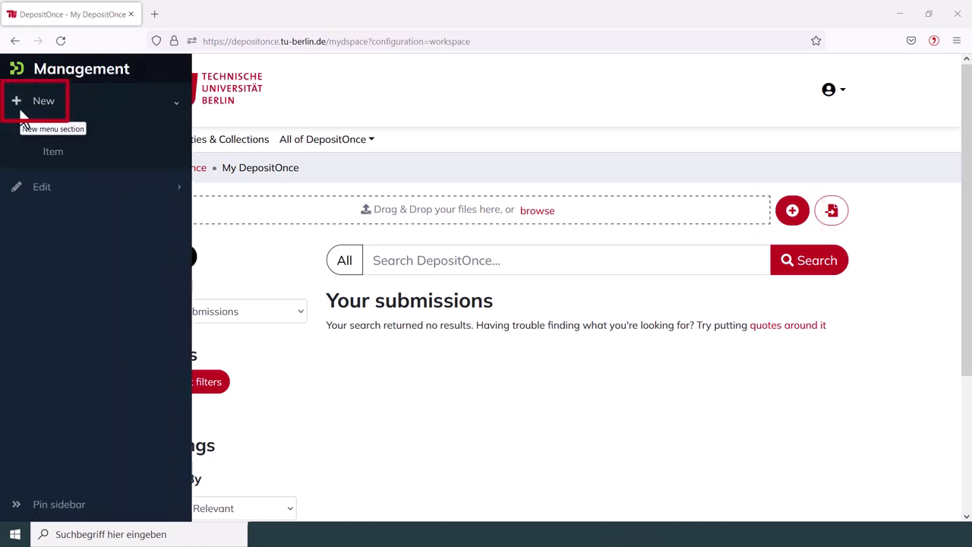
click(53, 151)
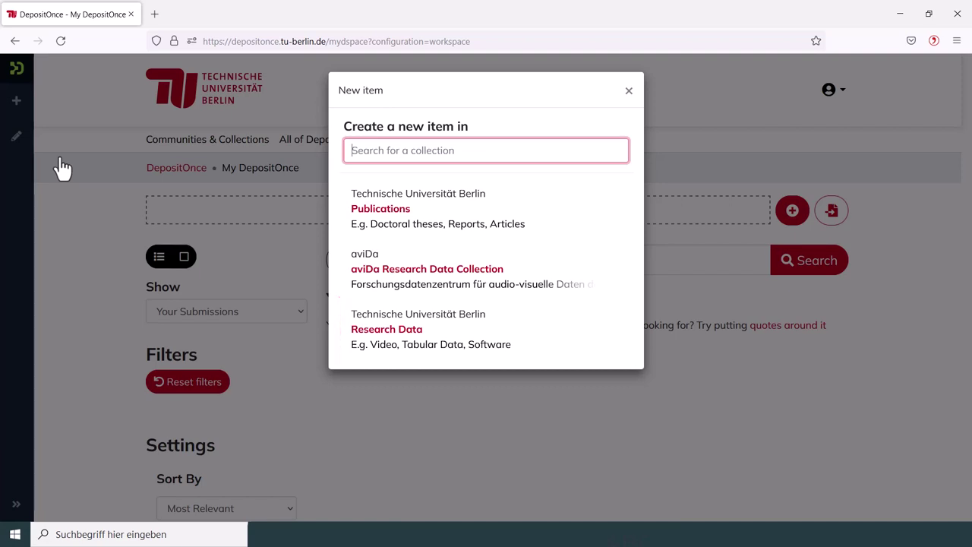
click(391, 343)
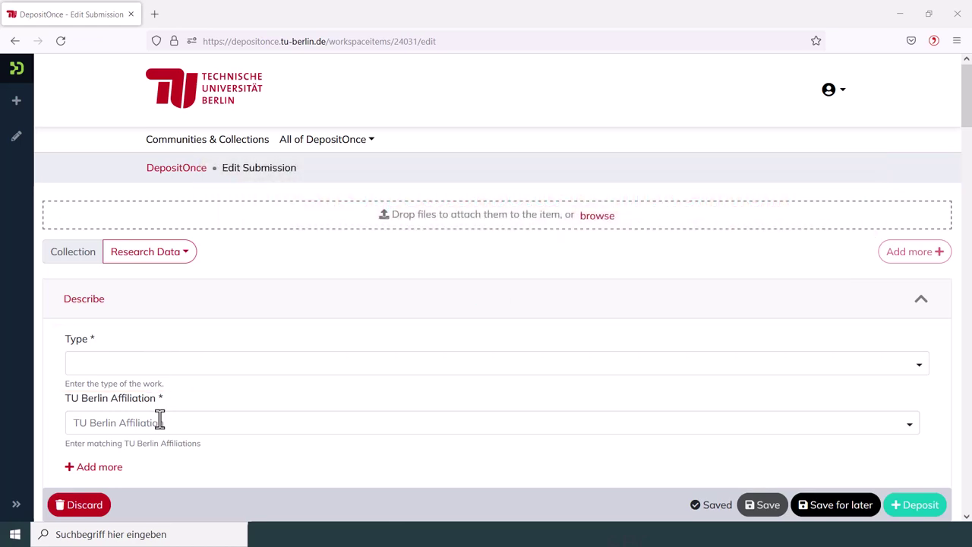
Browse the TU Berlin Affiliation tree down to Fak. 1, Inst. Berufliche Bildung und Arbeitslehre, and close it without choosing an entry.
click(159, 422)
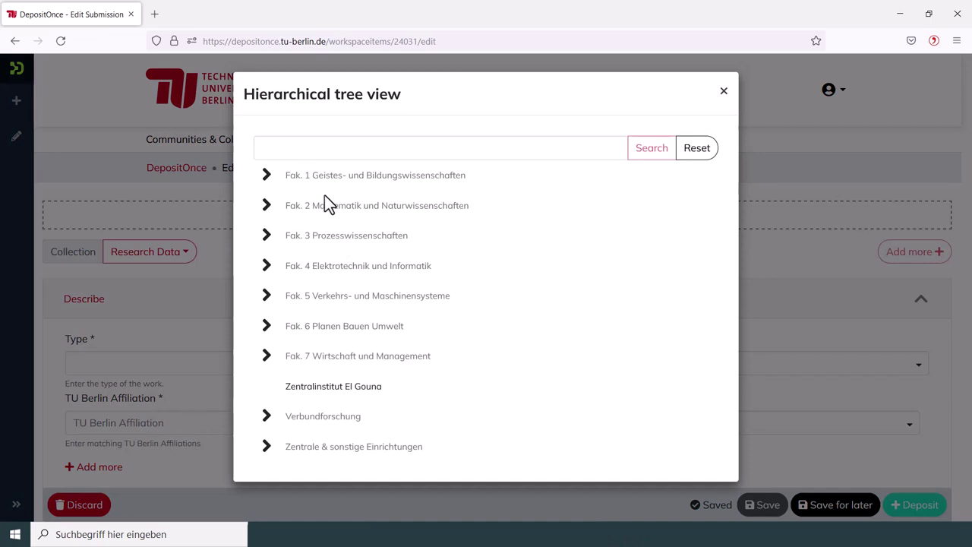
click(274, 178)
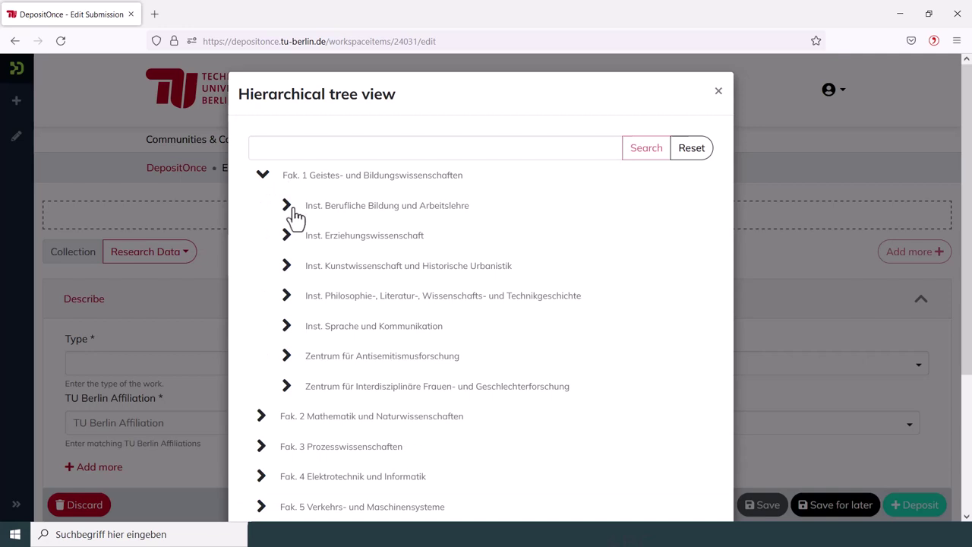
click(292, 210)
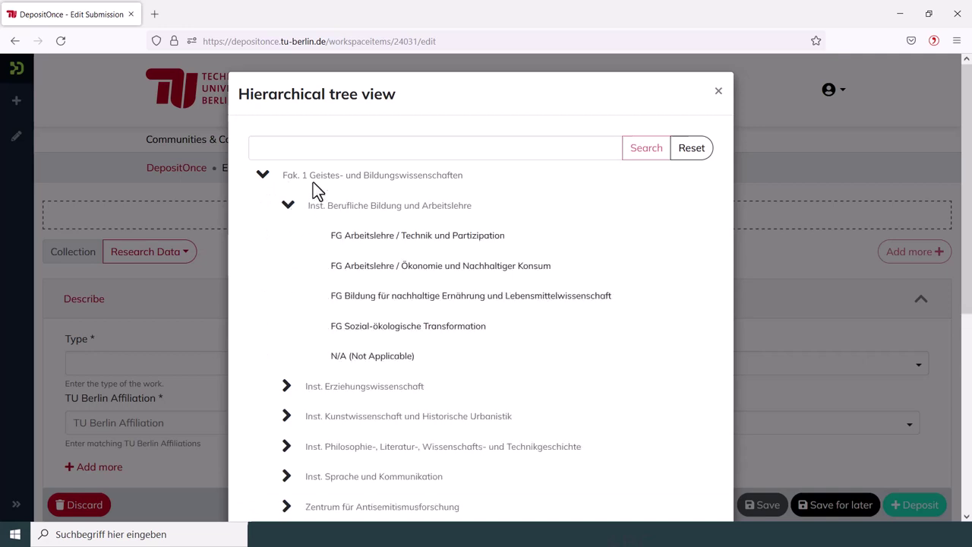
click(314, 147)
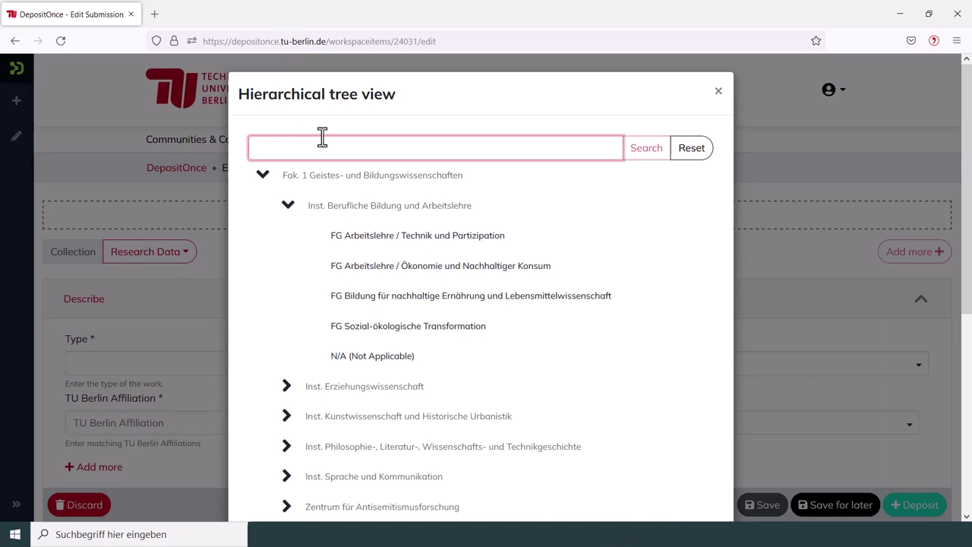
click(121, 161)
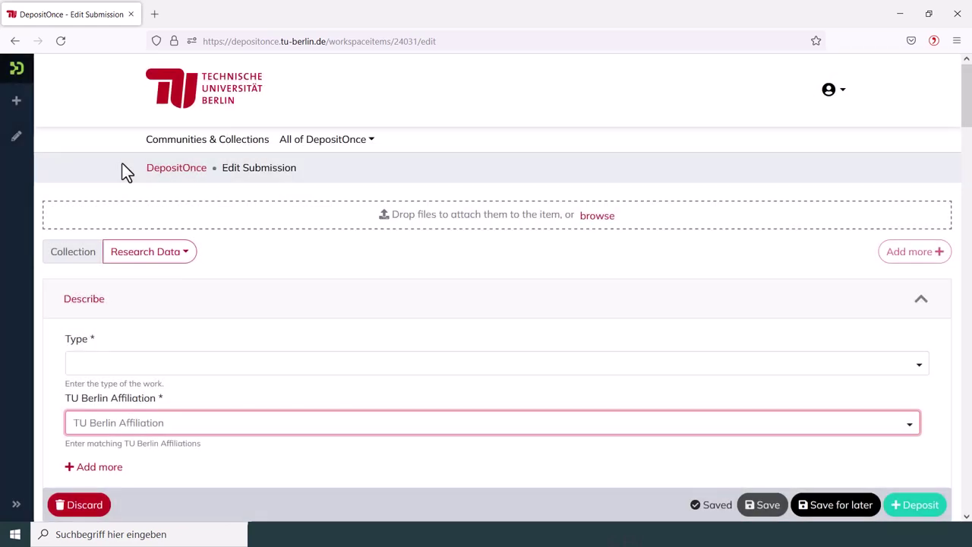
Add two more blank name rows for authors to the submission form.
scroll(122, 164, down, 4)
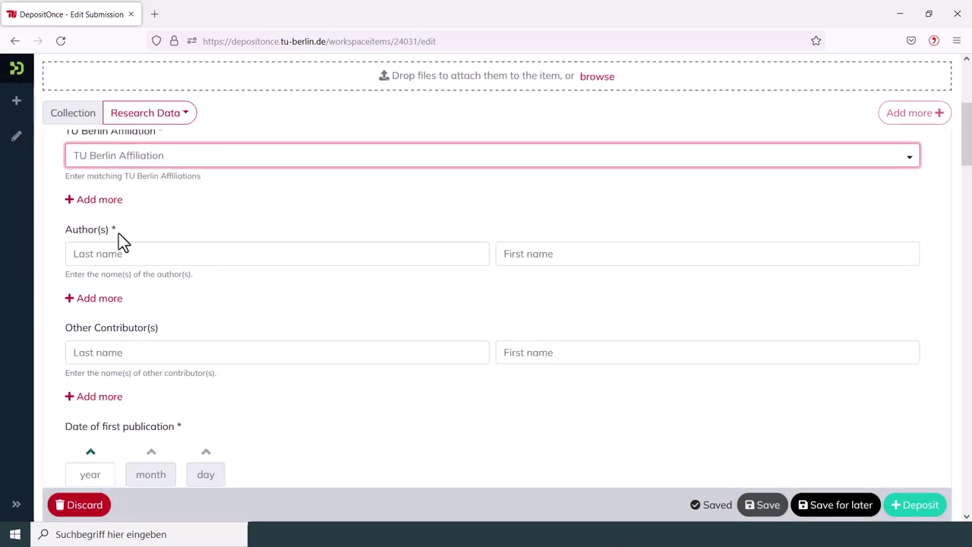
click(122, 299)
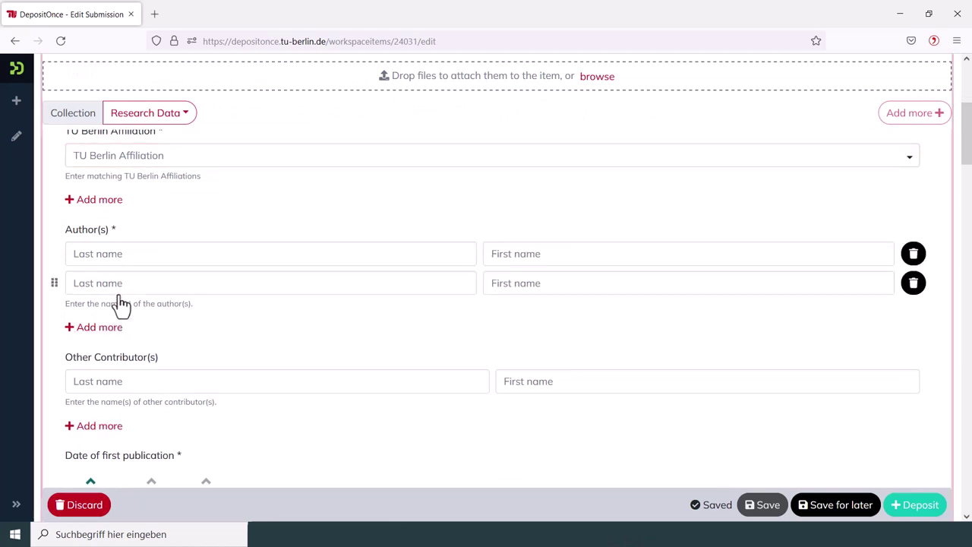
click(116, 327)
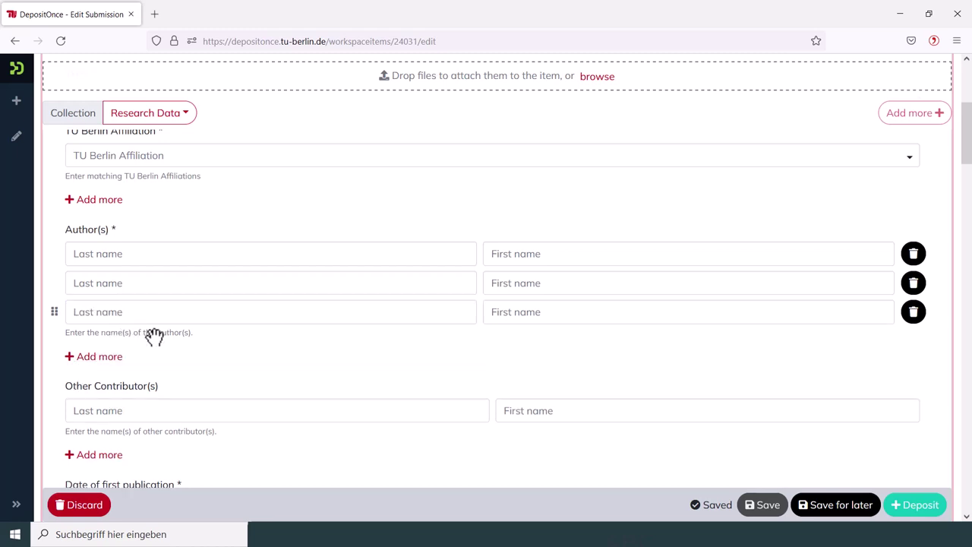
Add two more blank keyword rows to the submission form, keeping English as their language.
scroll(154, 336, down, 4)
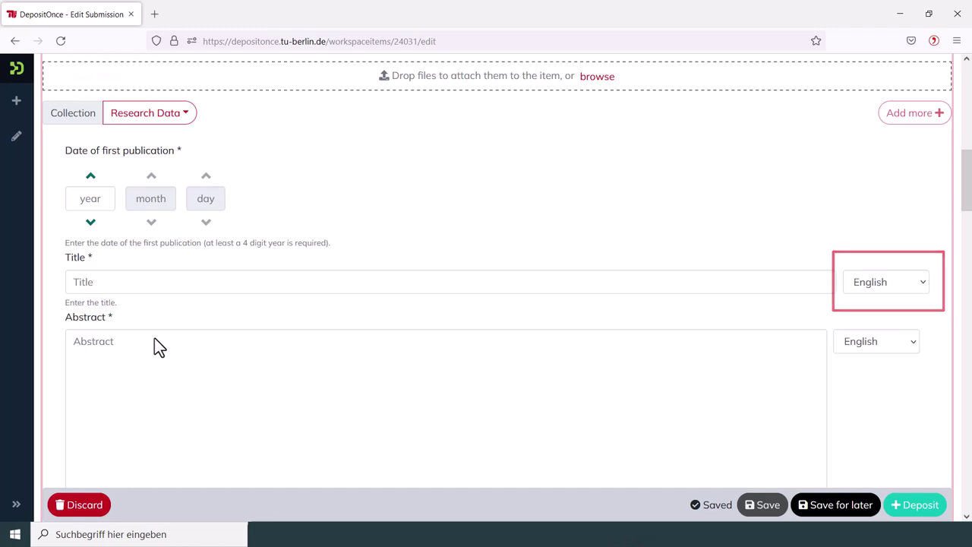
scroll(155, 338, down, 3)
scroll(156, 338, down, 1)
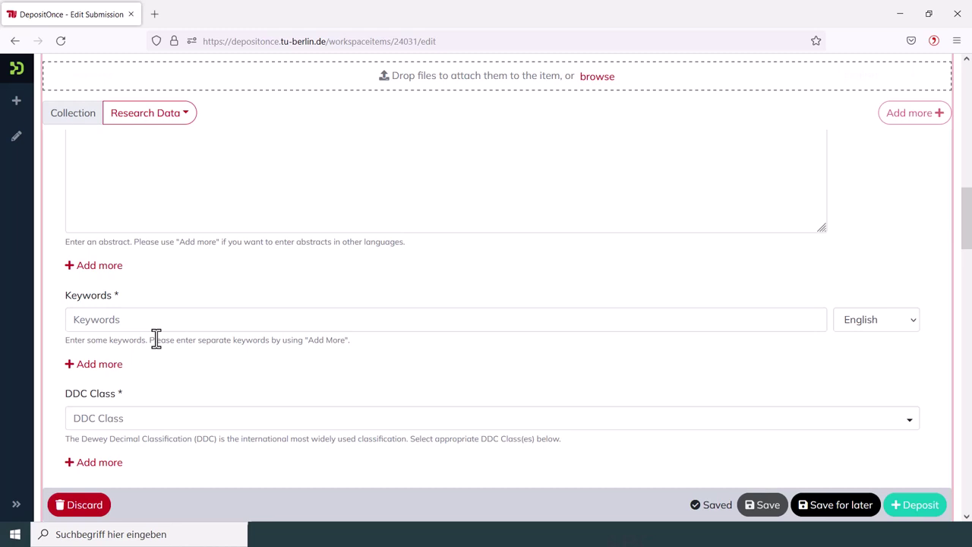
click(113, 366)
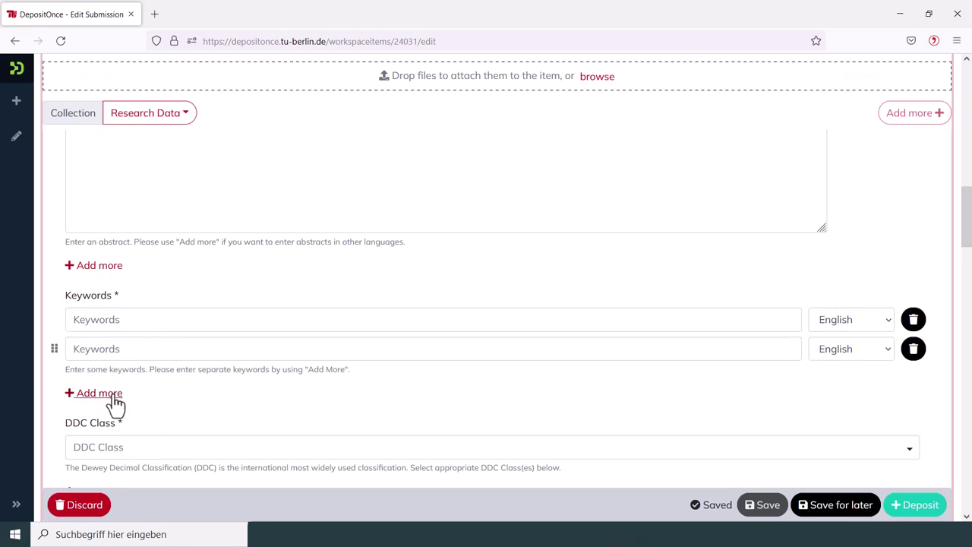
click(114, 395)
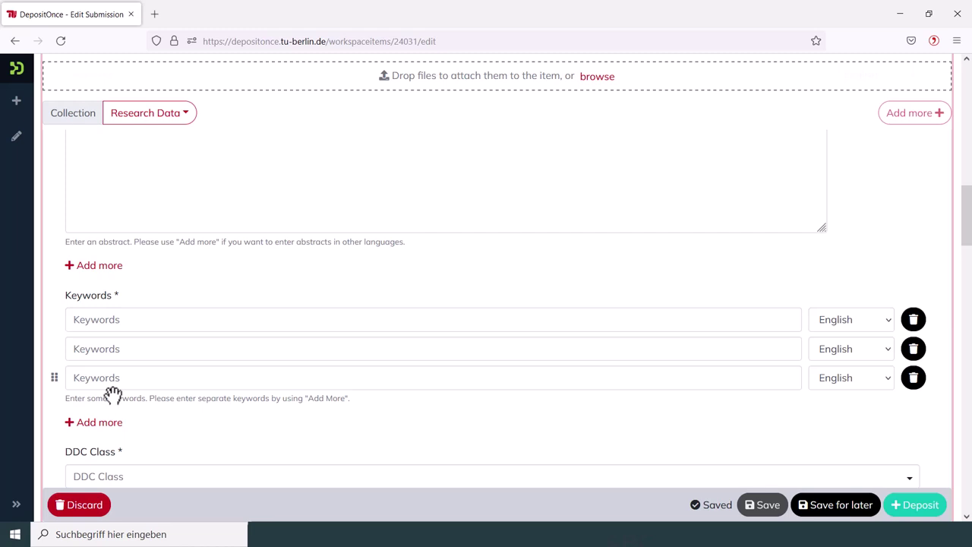
Browse the DDC Class tree down to 000 Informatik, Wissen, Systeme and close it without choosing a class.
scroll(114, 404, down, 2)
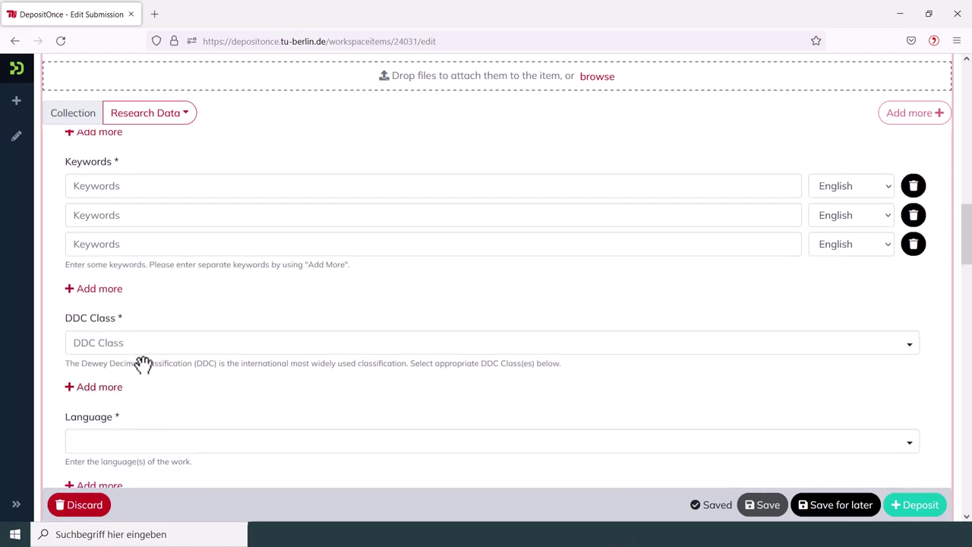
click(142, 347)
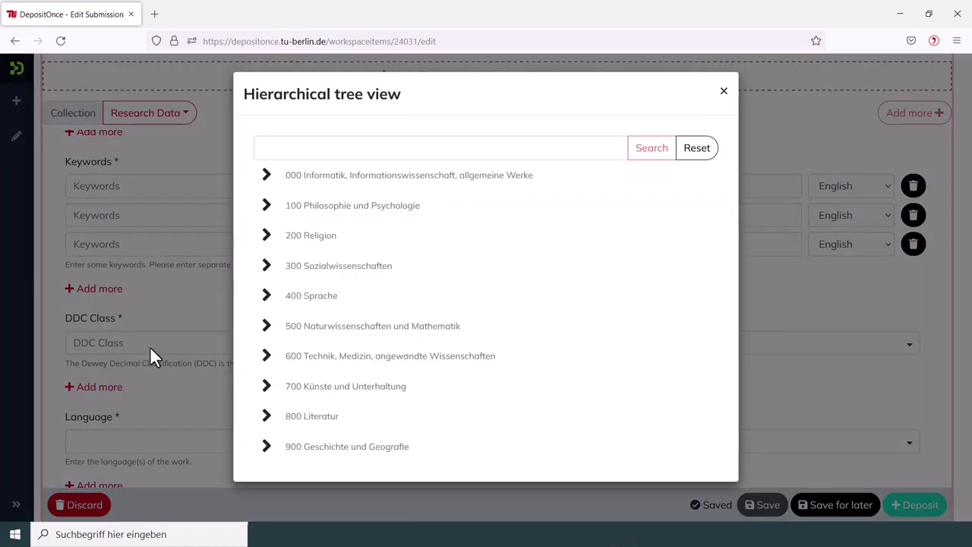
click(267, 176)
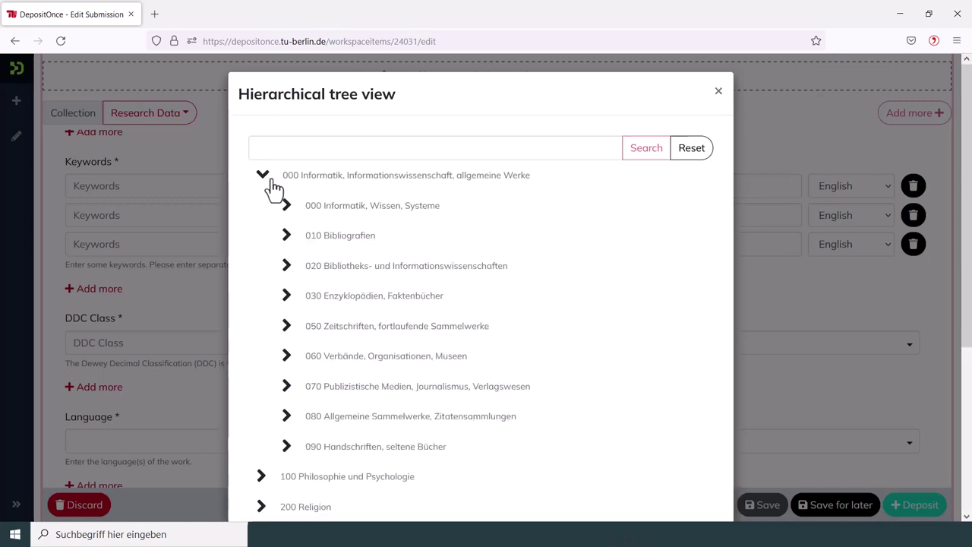
click(296, 212)
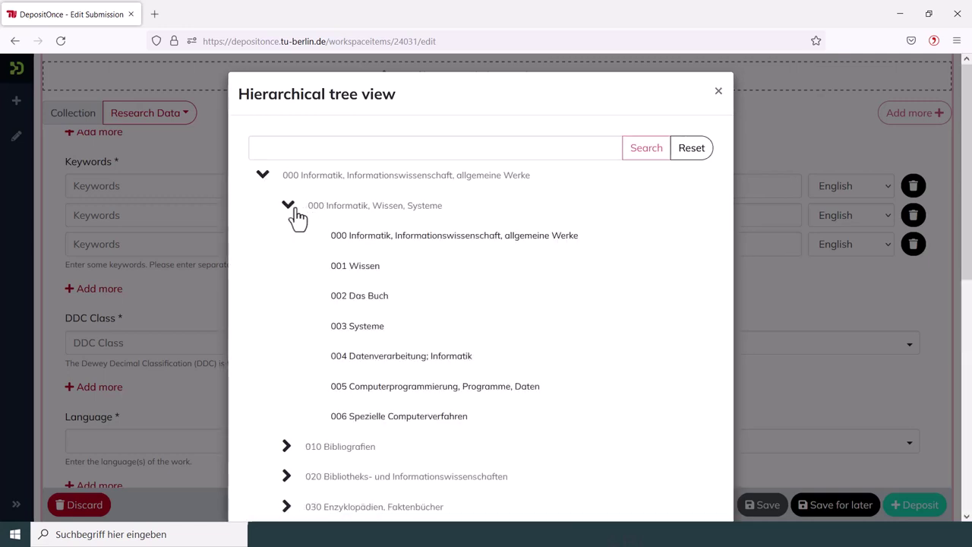
click(296, 149)
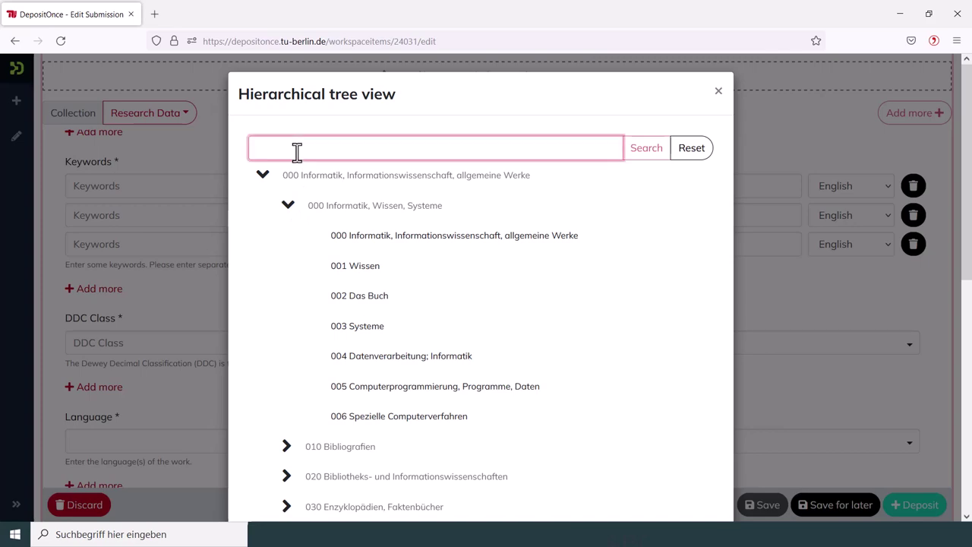
click(199, 169)
Review the language, sponsor, relations and internal note fields, and view the available license options without selecting one.
scroll(249, 221, down, 1)
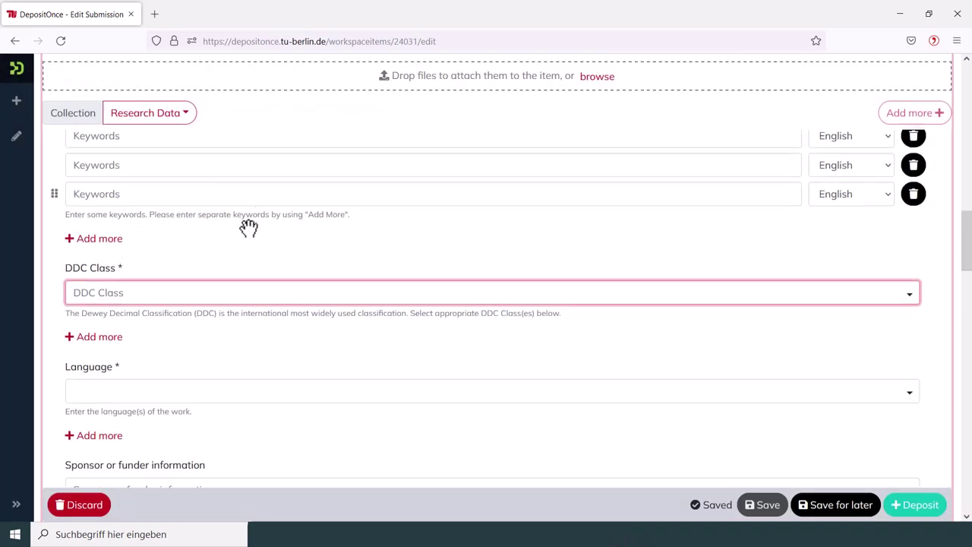
scroll(249, 228, down, 4)
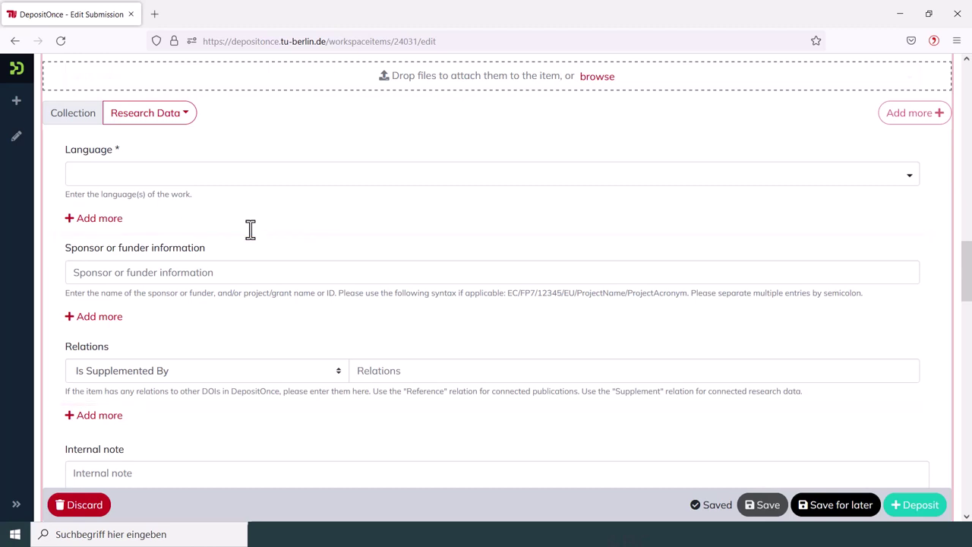
scroll(250, 229, down, 4)
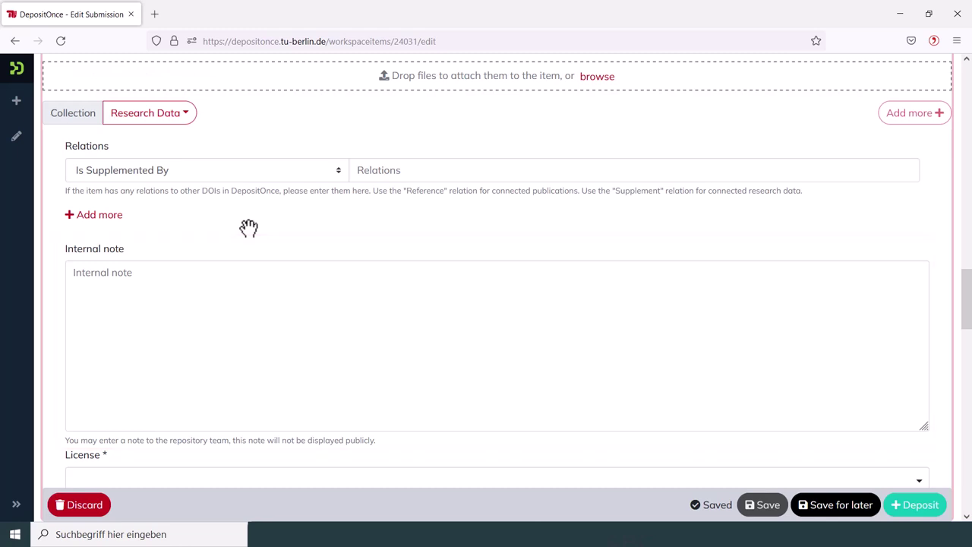
scroll(248, 227, down, 4)
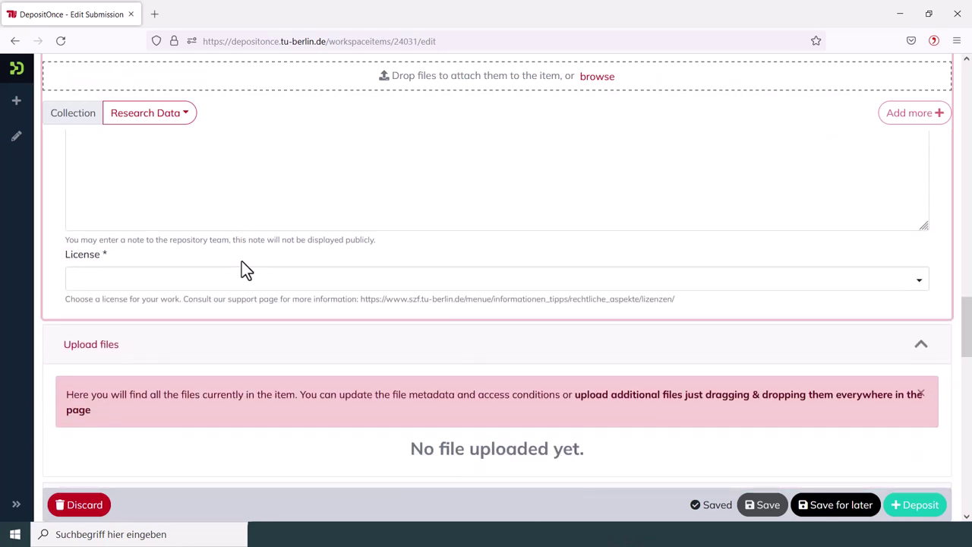
click(243, 279)
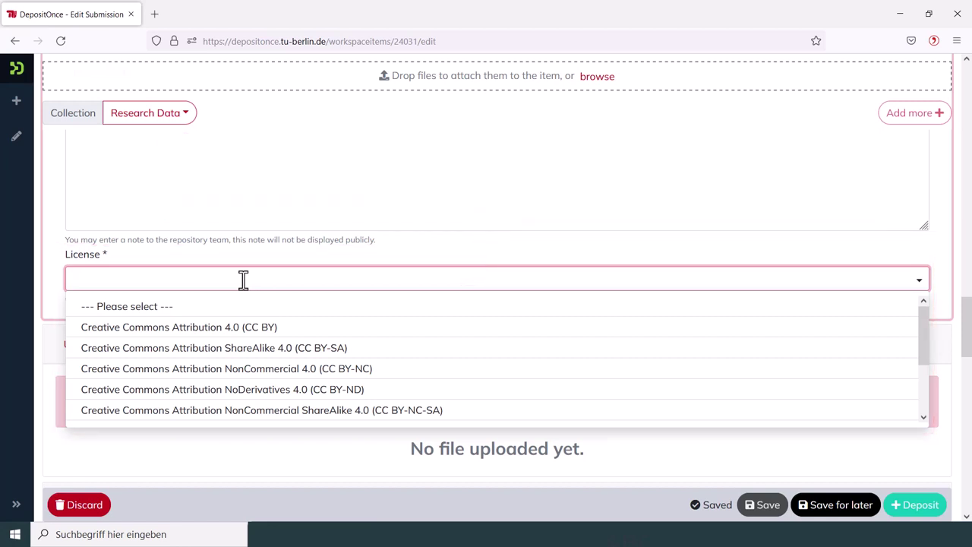
click(243, 280)
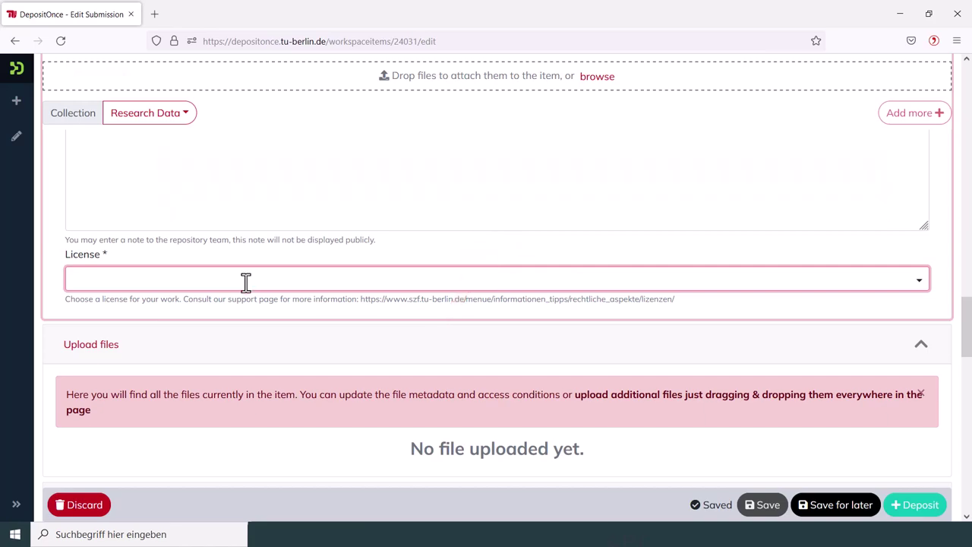
Read through the privacy statements and the deposit license down to the confirmation checkbox.
scroll(245, 281, down, 5)
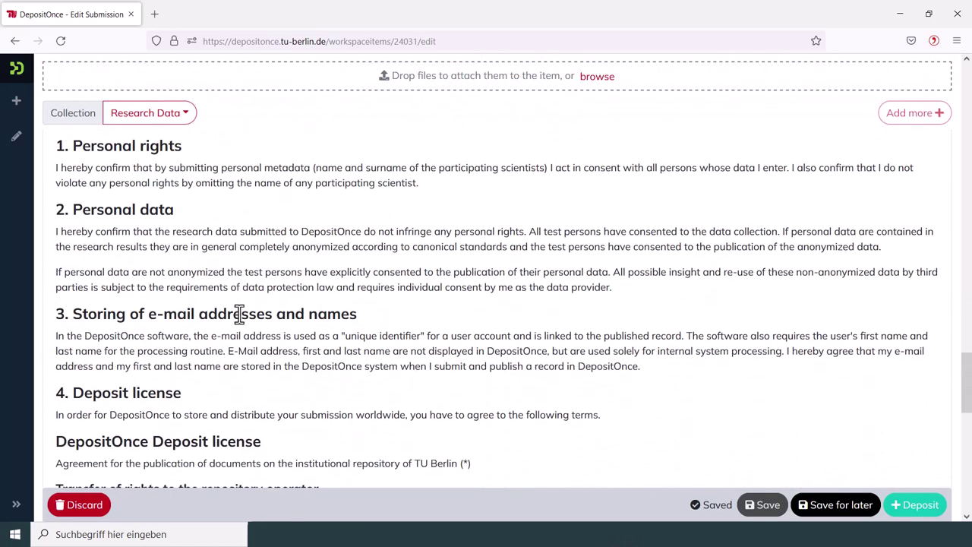
scroll(238, 314, down, 5)
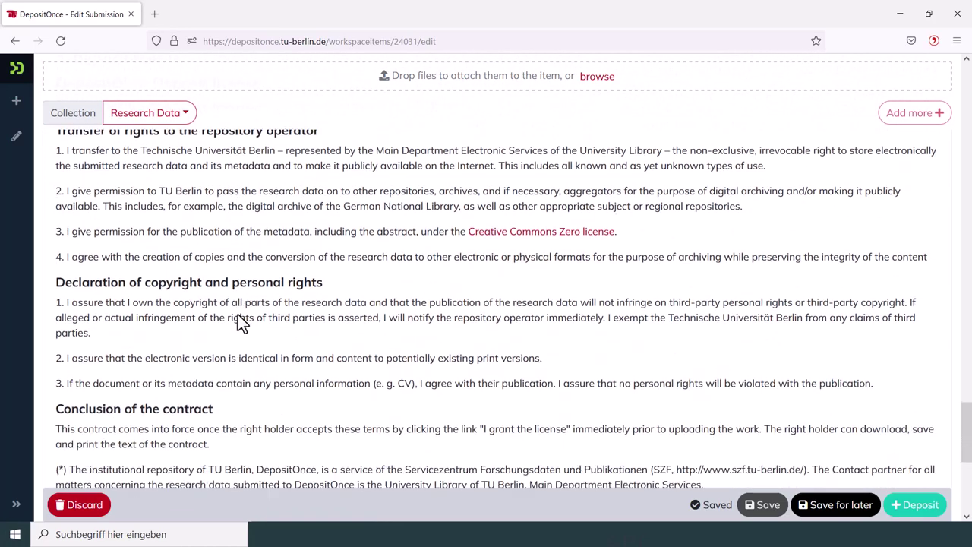
scroll(240, 323, down, 4)
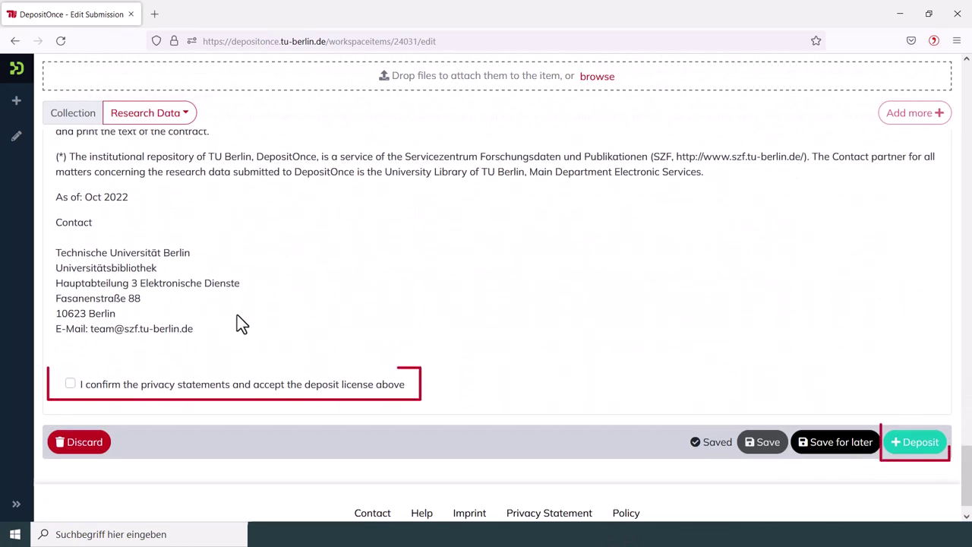